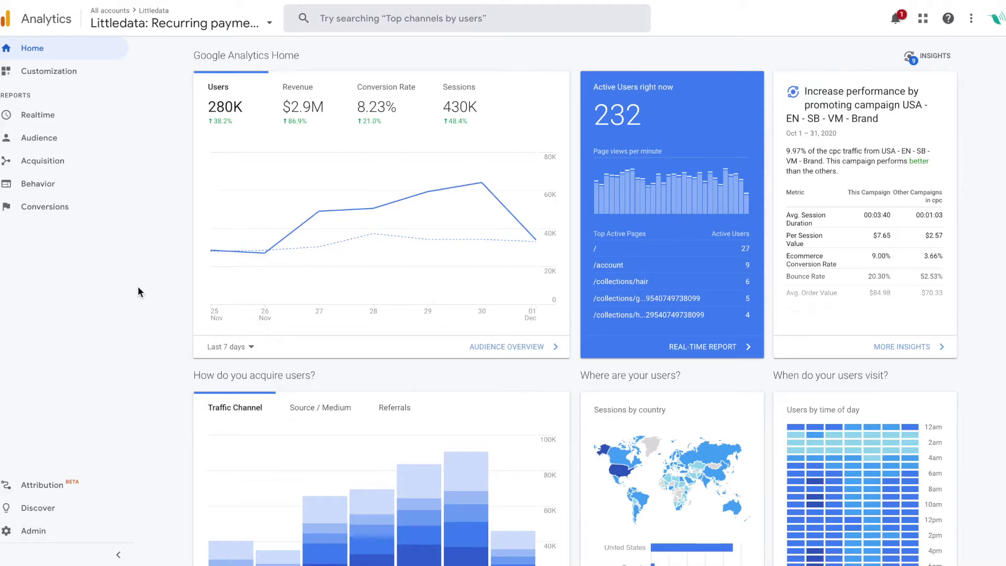
Go to Behavior > Events > Top Events to list the Shopify, ReCharge and Order affiliation categories
left_click(45, 189)
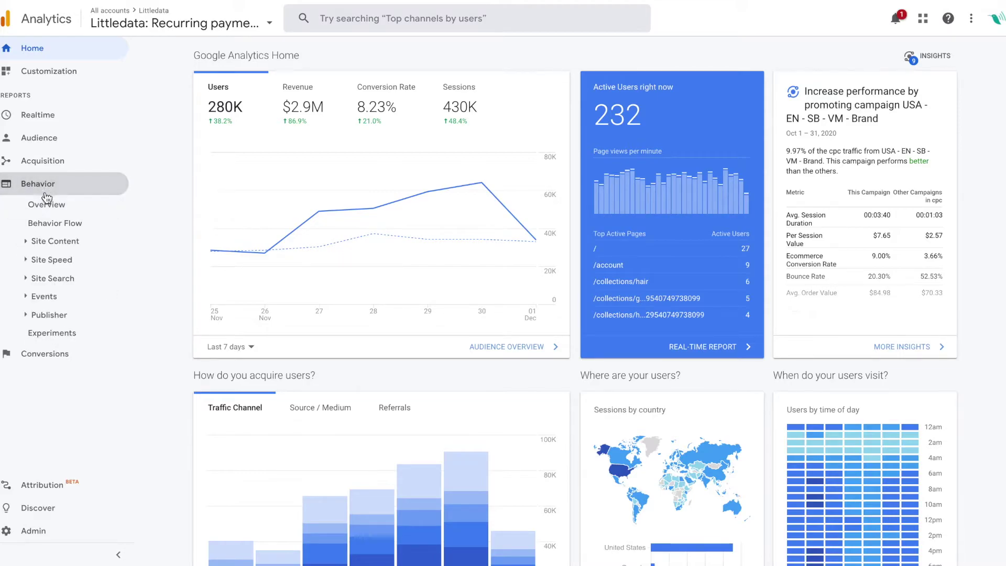
left_click(44, 297)
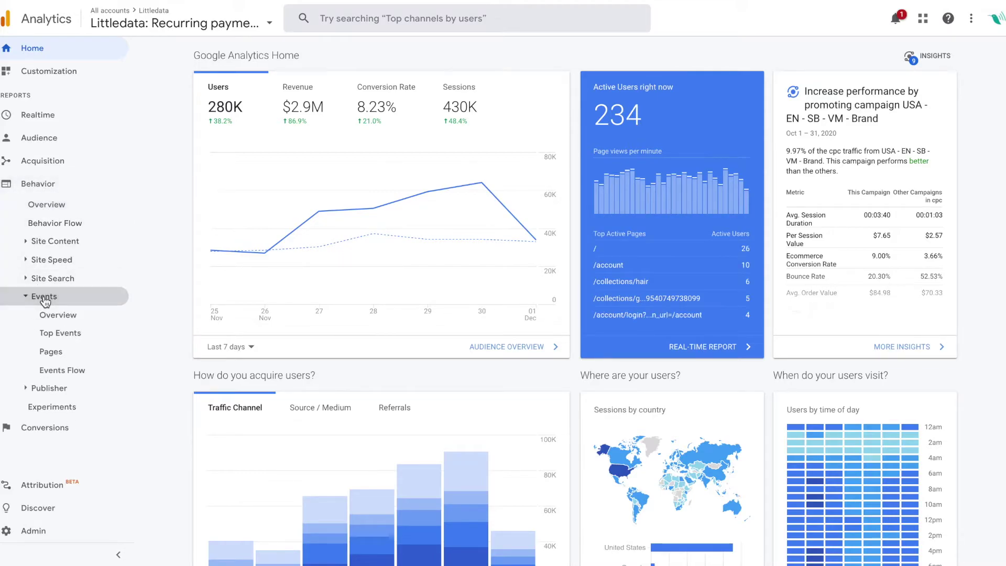
left_click(76, 342)
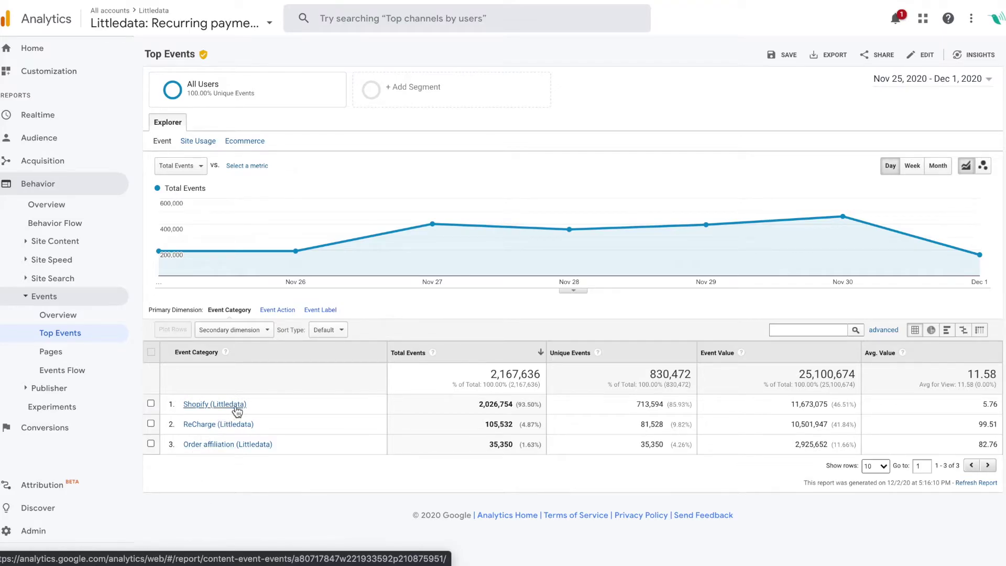
left_click(214, 404)
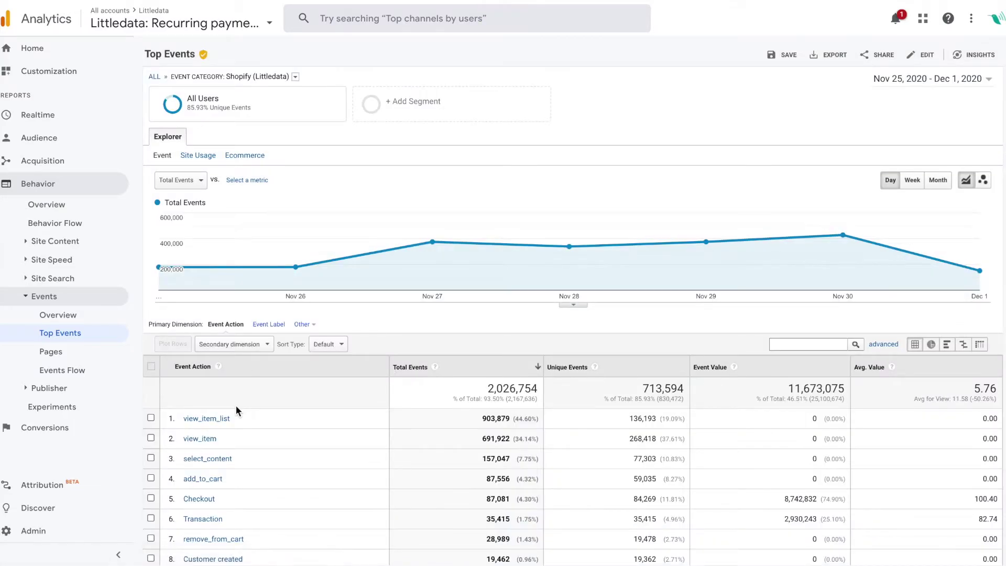
scroll(235, 405, "down", 3)
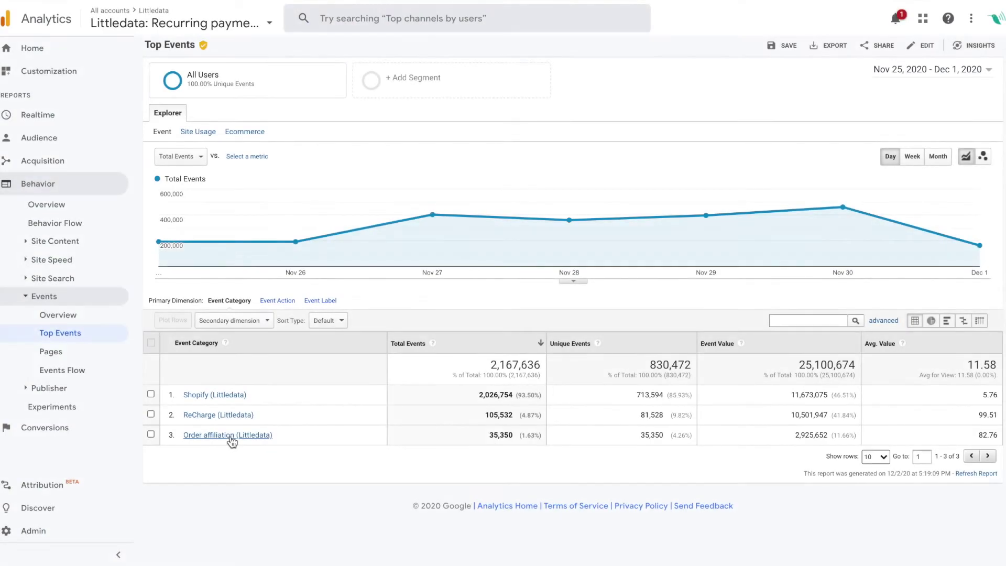
left_click(228, 435)
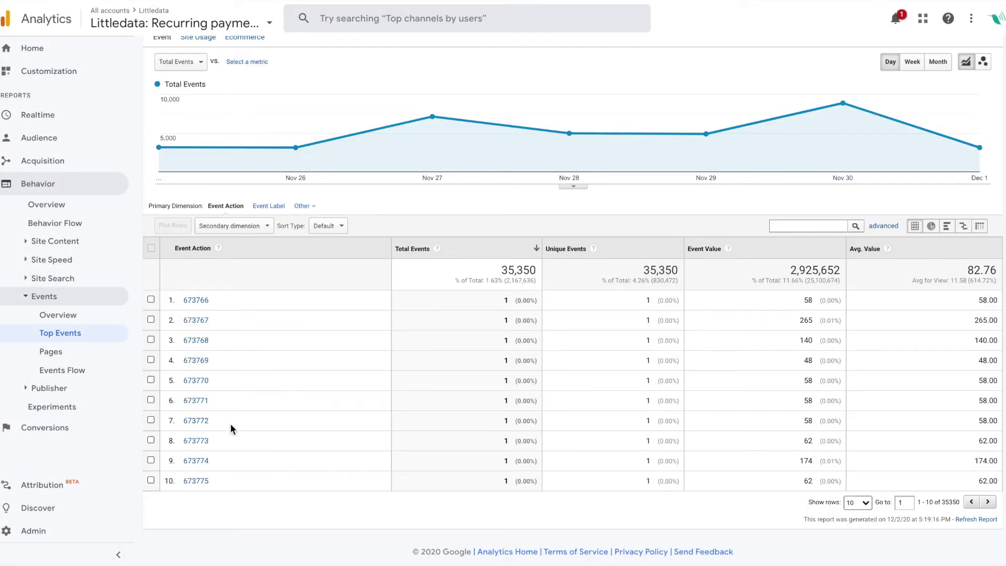
left_click(265, 226)
type("la")
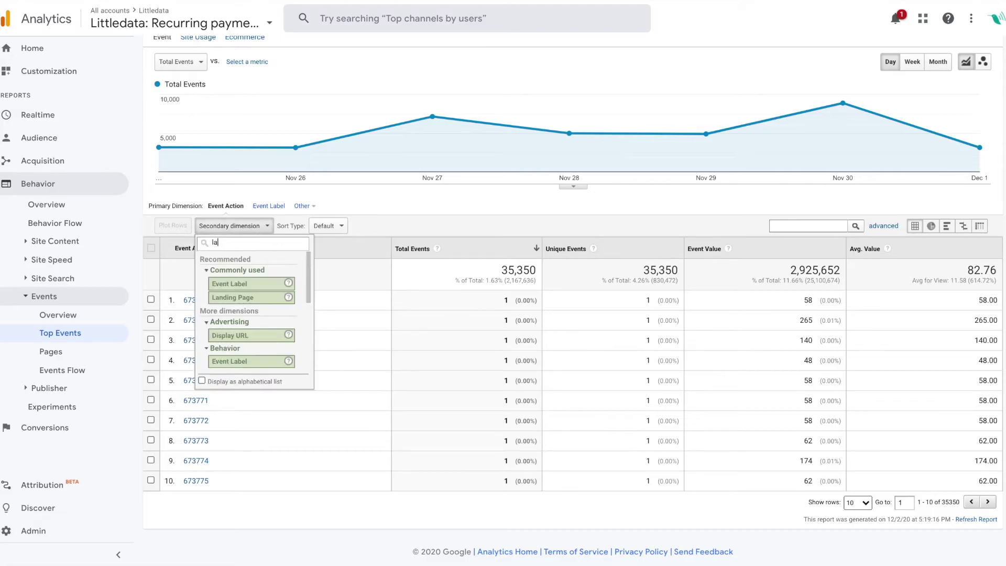
type("b")
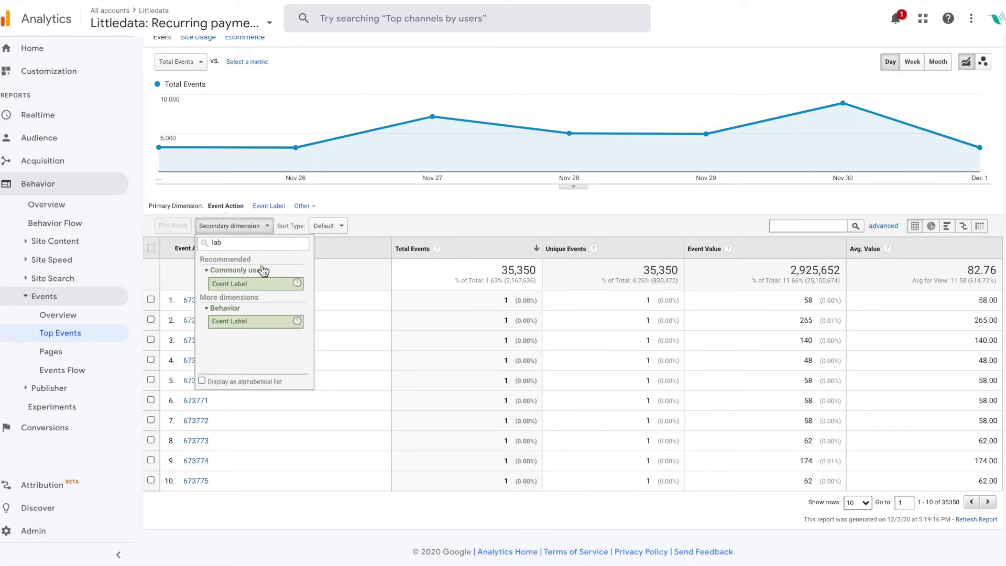
left_click(265, 283)
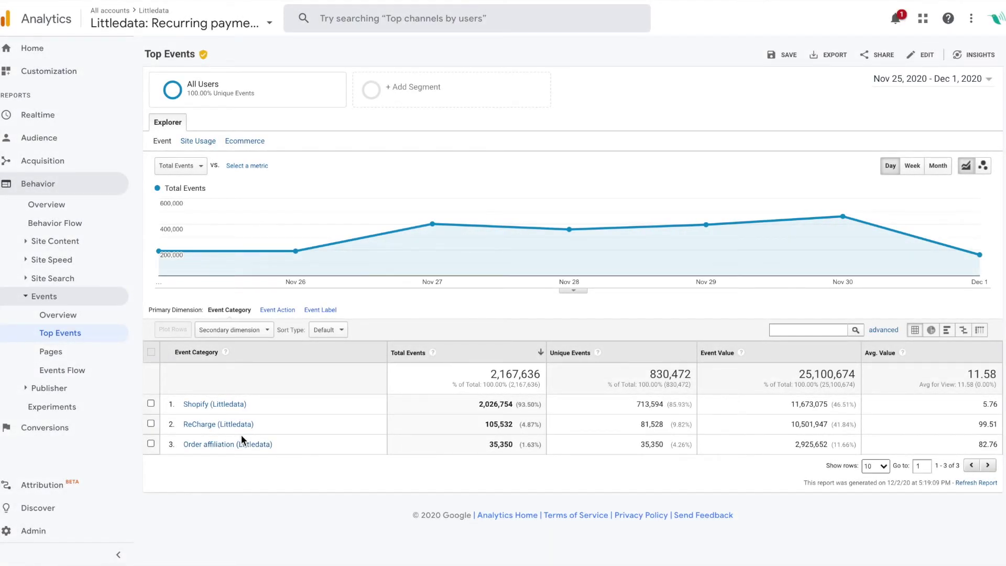
Drill into the ReCharge (Littledata) category to list its nine event actions
left_click(242, 425)
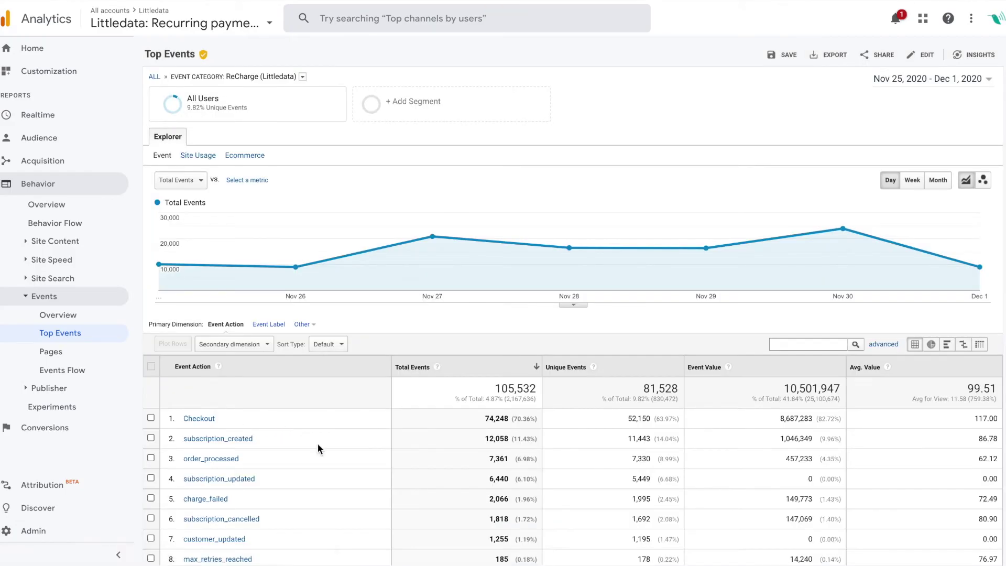
scroll(317, 449, "down", 2)
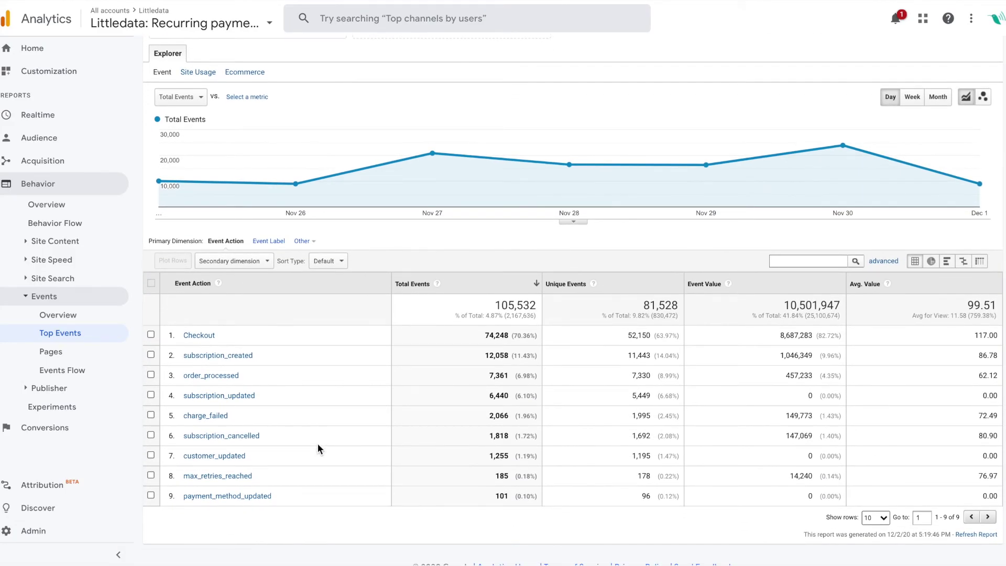